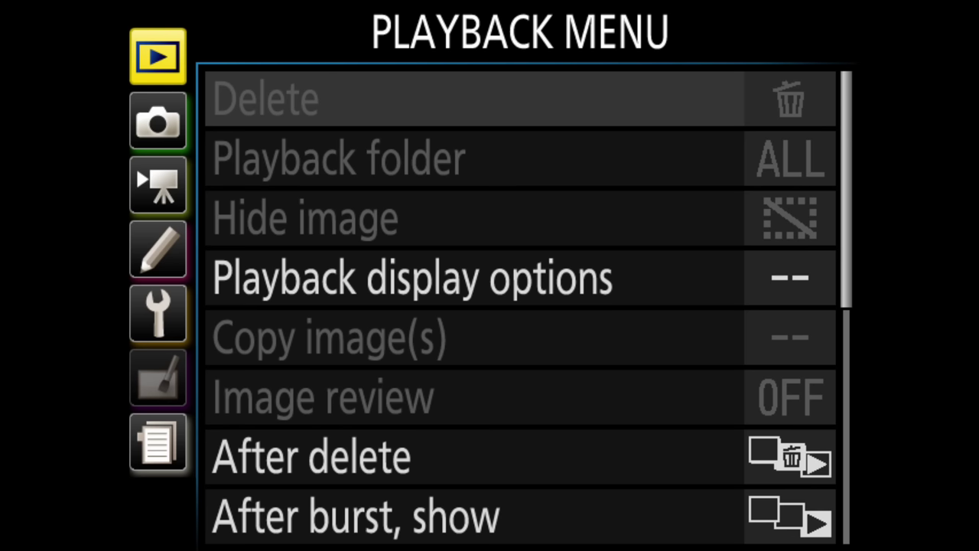
From the Photo Shooting Menu, open ISO sensitivity settings (ISO 64, Auto ISO off).
key("Down")
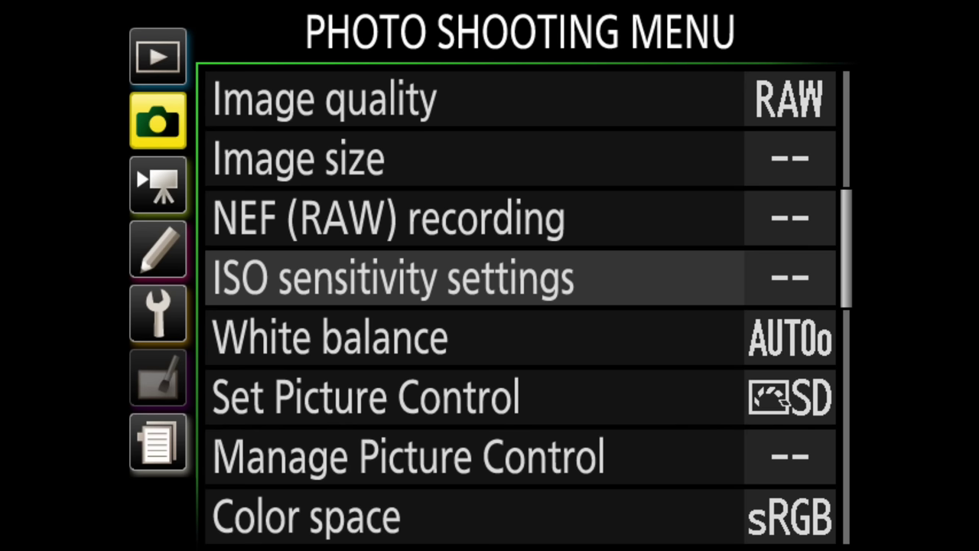
key("Right")
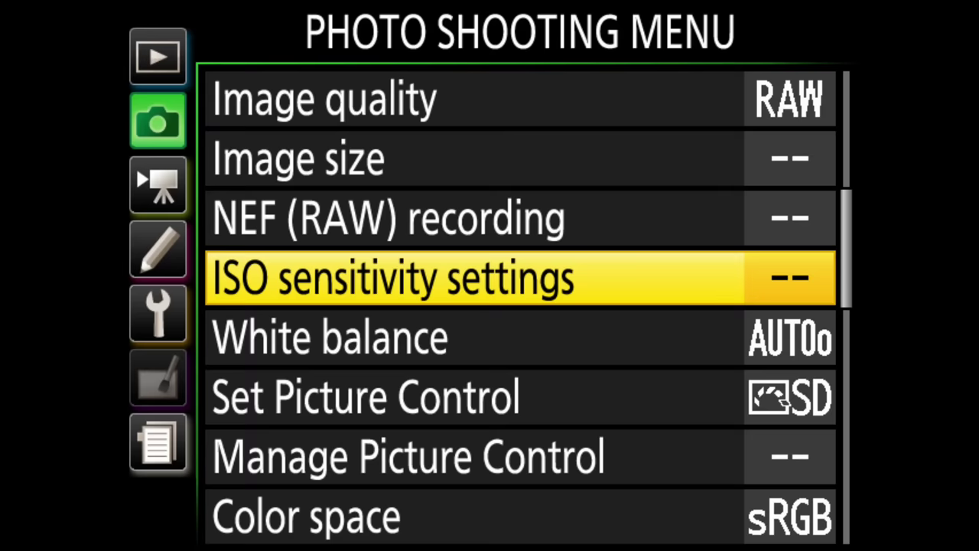
key("Right")
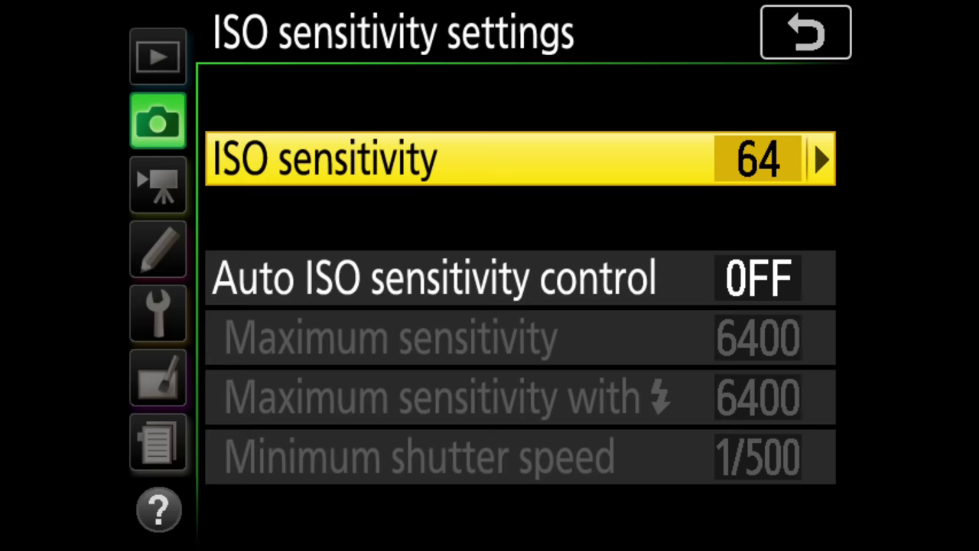
Change ISO sensitivity to 200, then set it back to ISO 64.
key("Right")
key("Down")
key("Down")
key("Down")
key("Down")
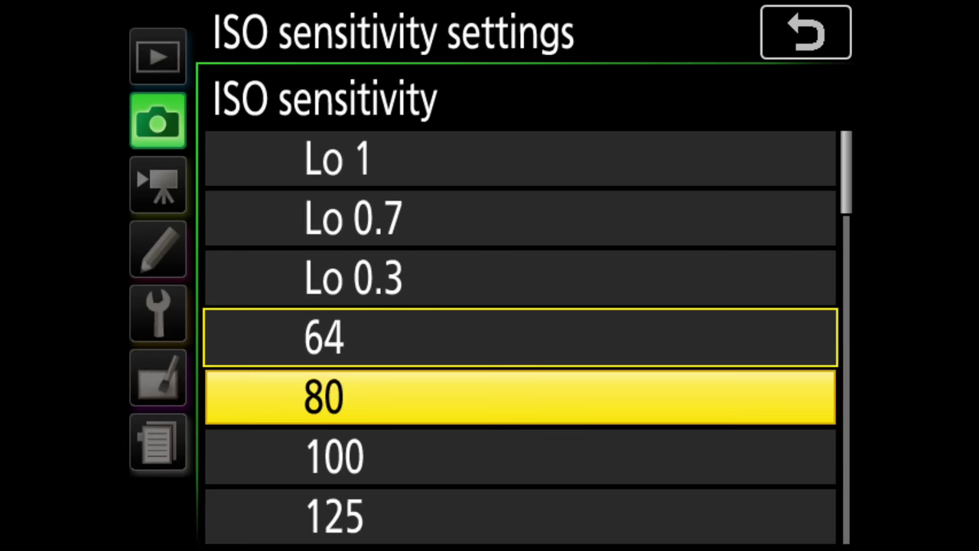
key("Down")
key("Return")
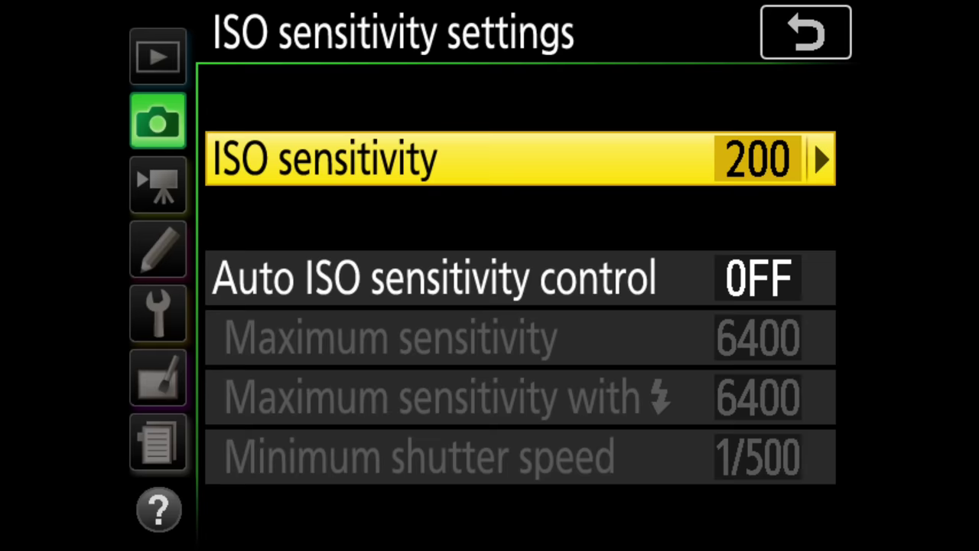
key("Right")
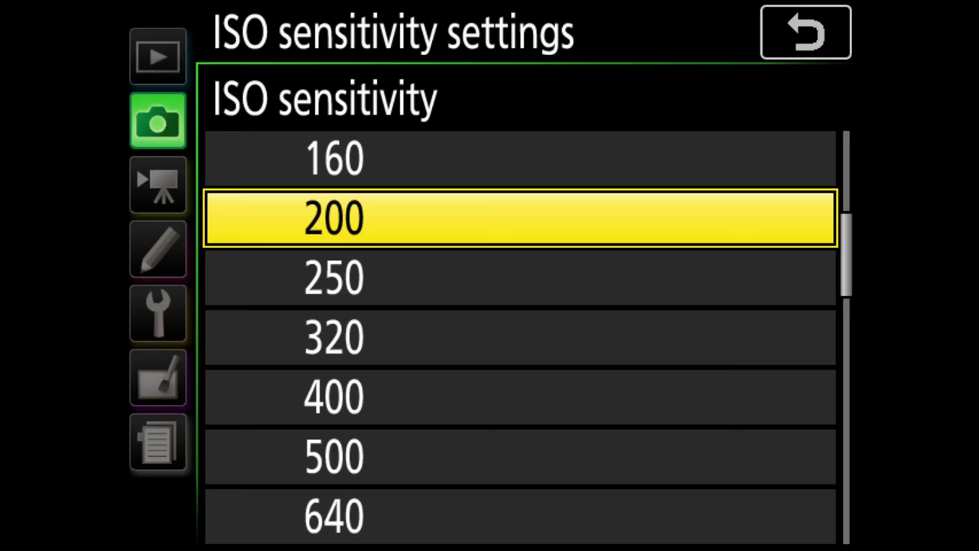
key("Up")
key("Up")
key("Up")
key("Up")
key("Up")
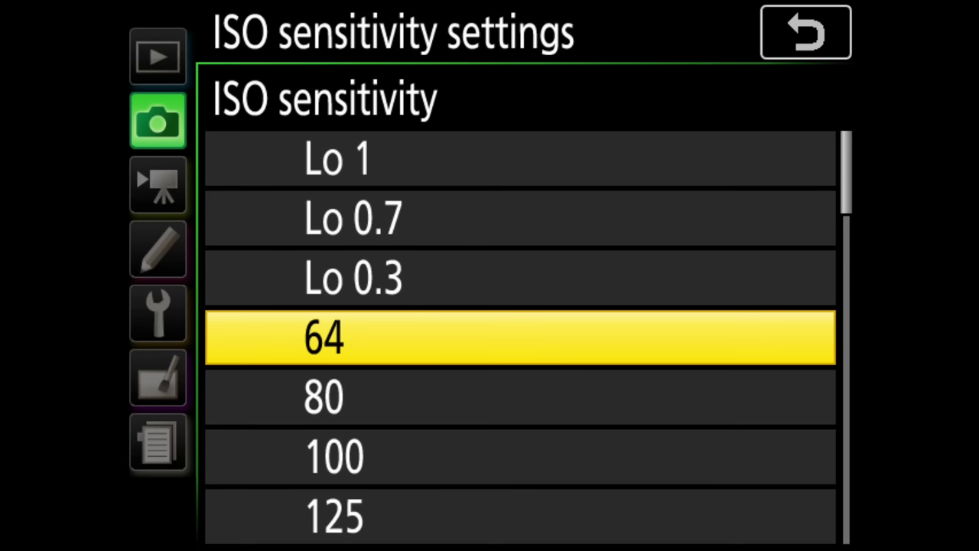
key("Return")
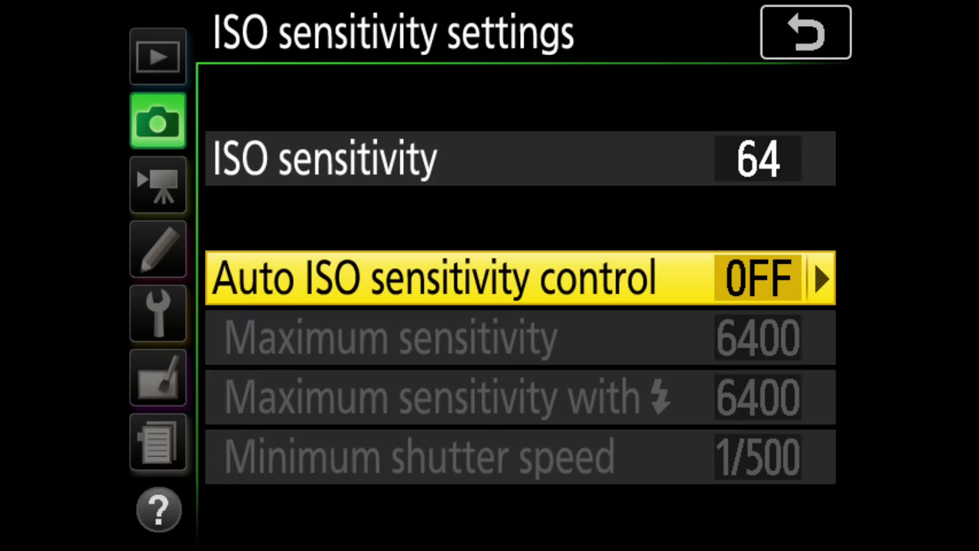
Switch Auto ISO sensitivity control On and review its 6400 maximum and 1/500 shutter limits.
key("Right")
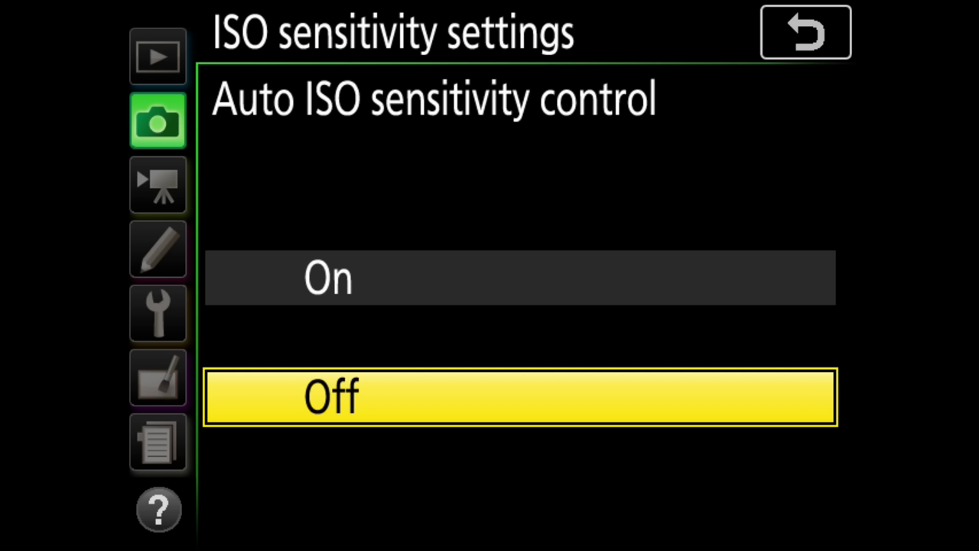
key("Up")
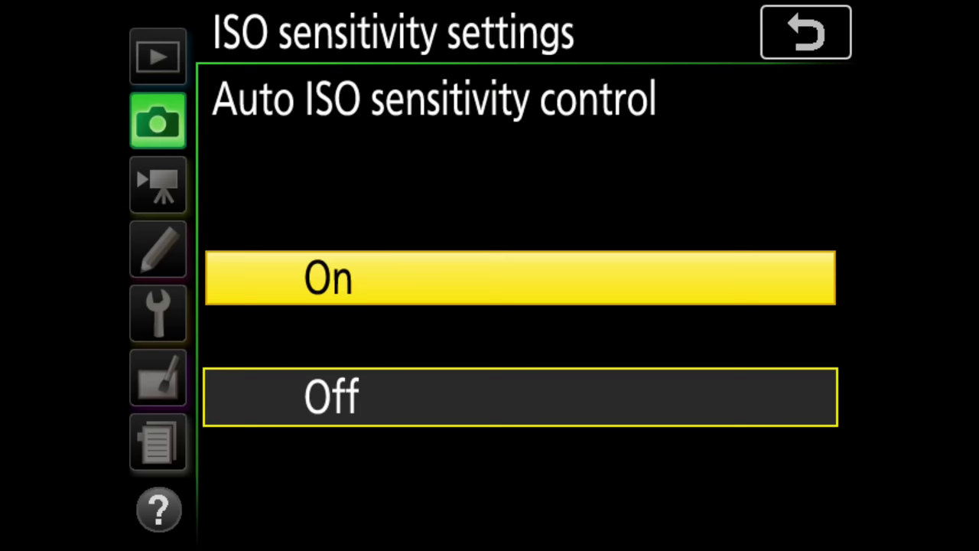
key("Return")
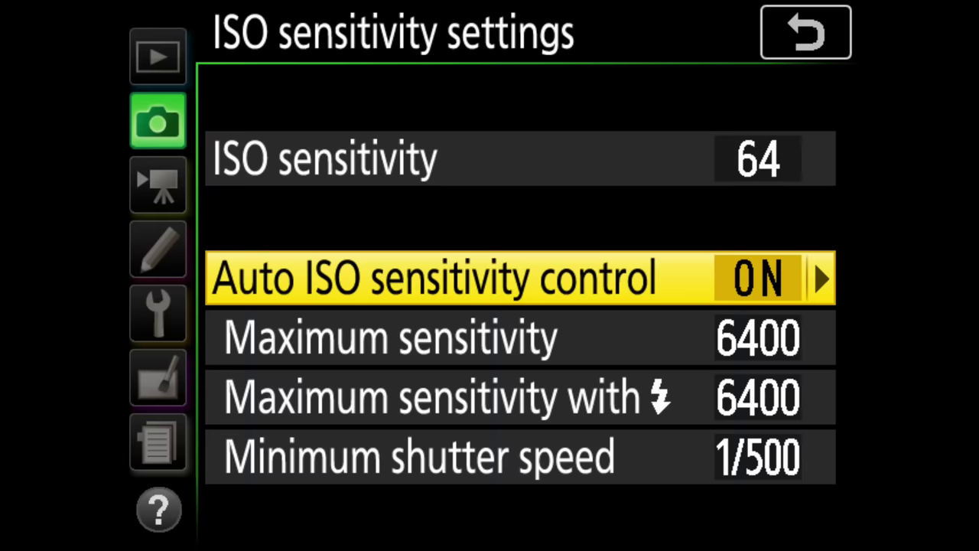
key("Down")
key("Down")
key("Down")
key("Up")
key("Up")
key("Up")
key("Down")
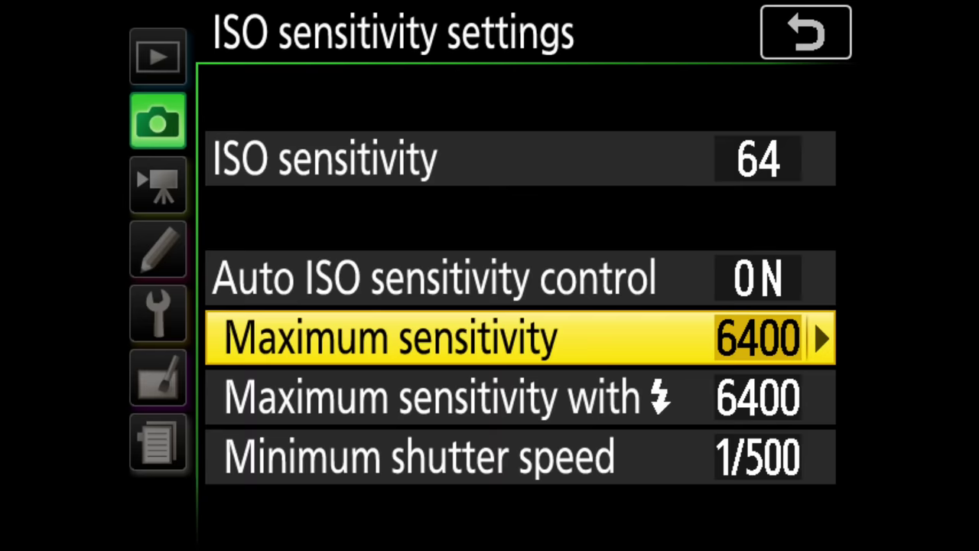
Set the Auto ISO maximum sensitivity to 400.
key("Right")
key("Up")
key("Up")
key("Up")
key("Up")
key("Up")
key("Up")
key("Up")
key("Up")
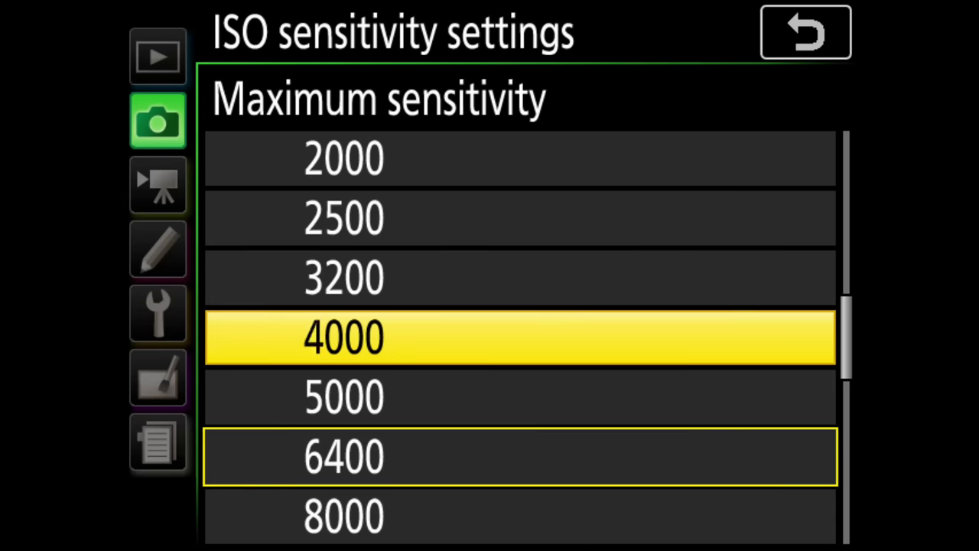
key("Up")
key("Up")
key("Up")
key("Up")
key("Up")
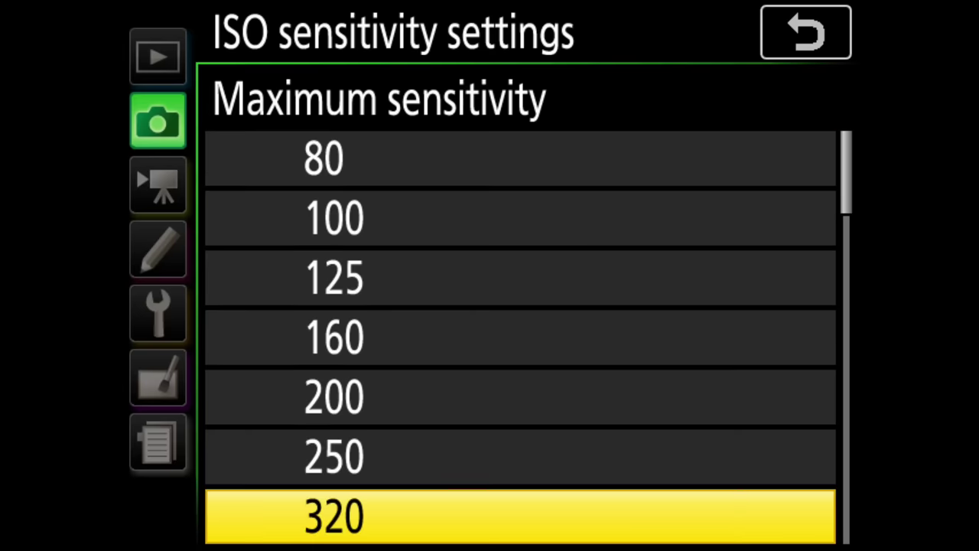
key("Down")
key("Return")
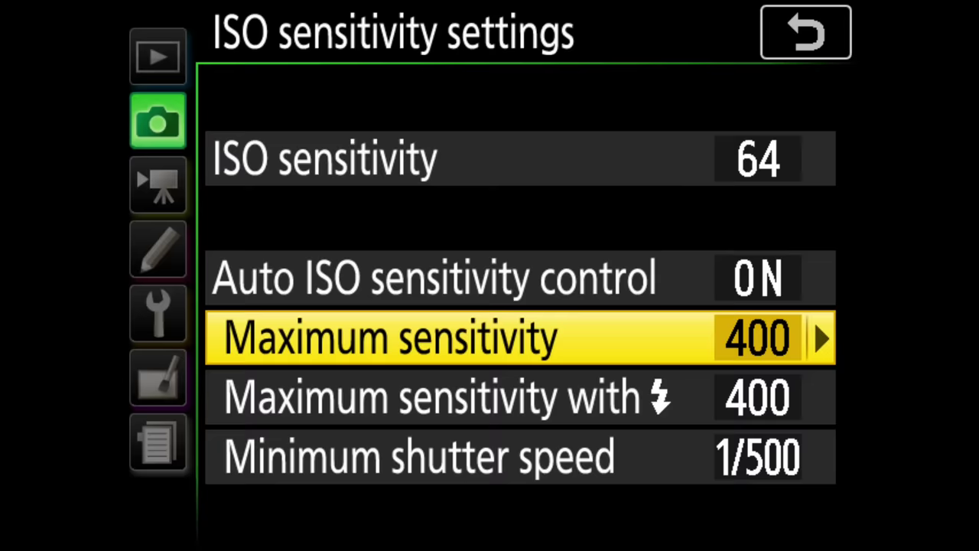
Move back through the Auto ISO settings and reopen the Maximum sensitivity value list.
key("Down")
key("Down")
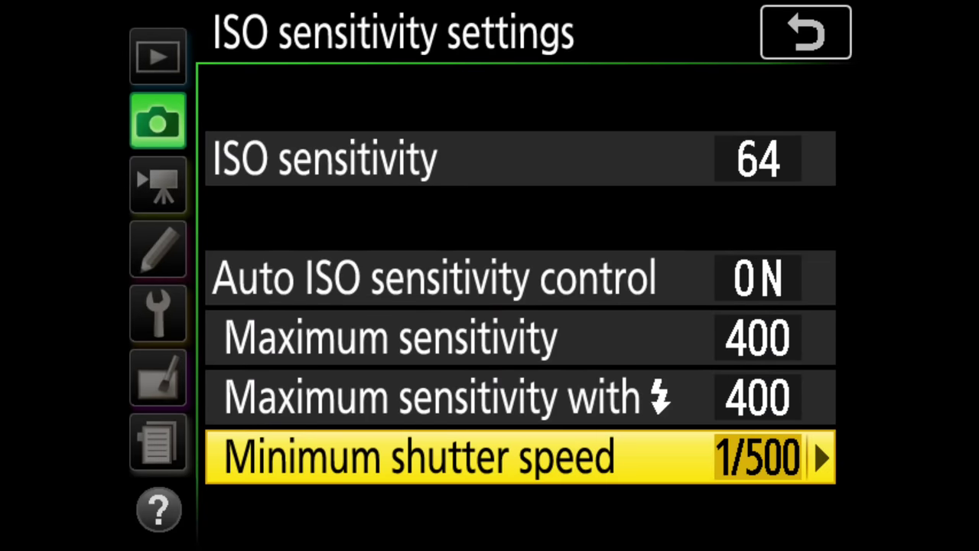
key("Up")
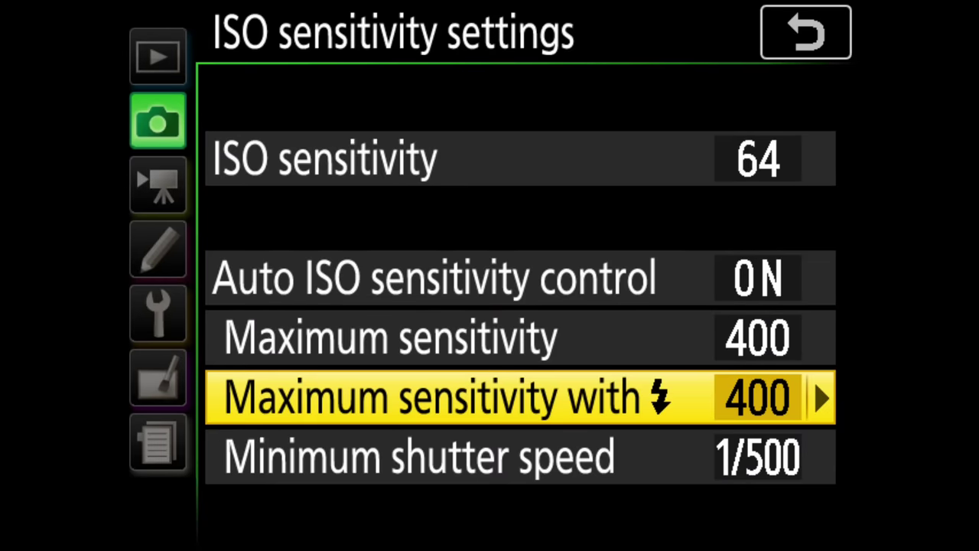
key("Up")
key("Up")
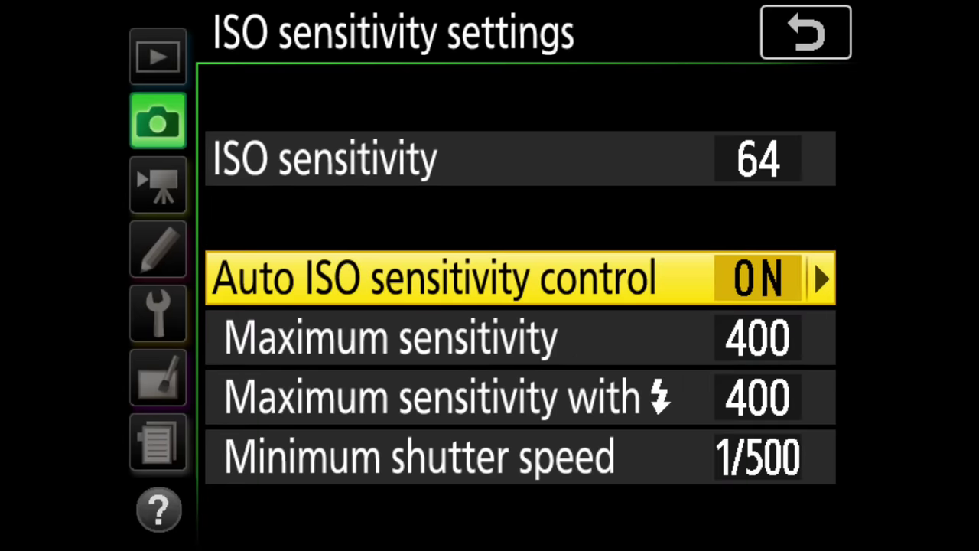
key("Down")
key("Right")
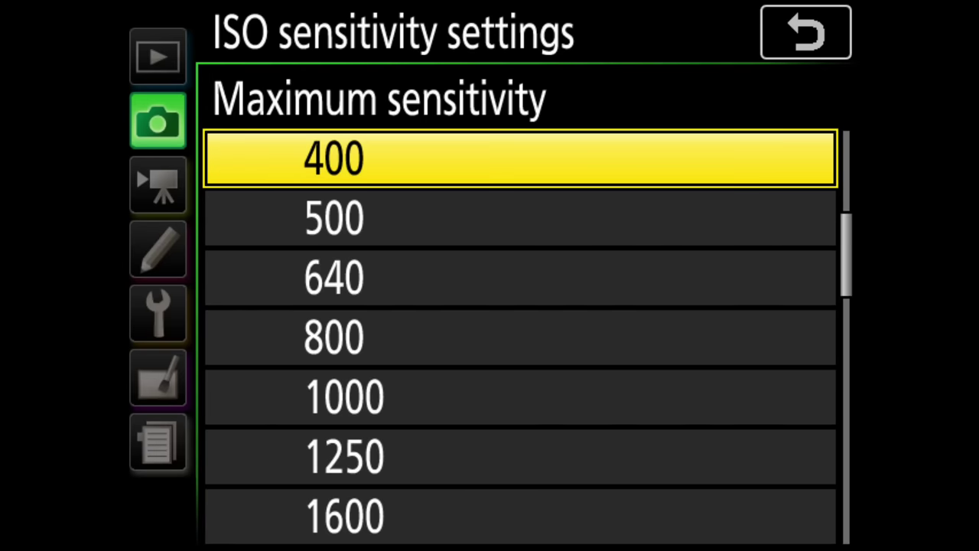
Raise the Auto ISO maximum sensitivity from 400 back to 6400.
key("Down")
key("Down")
key("Down")
key("Down")
key("Down")
key("Down")
key("Down")
key("Down")
key("Down")
key("Down")
key("Down")
key("Down")
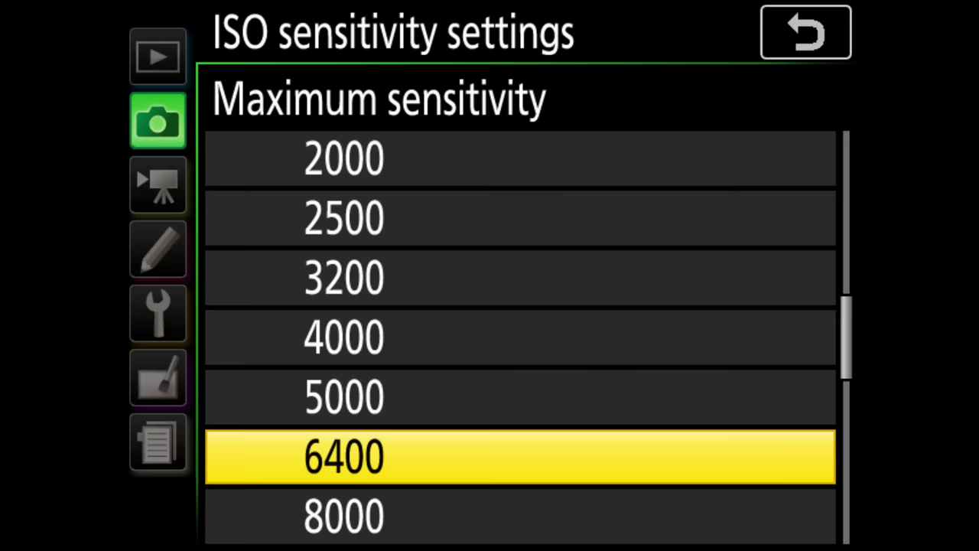
key("Return")
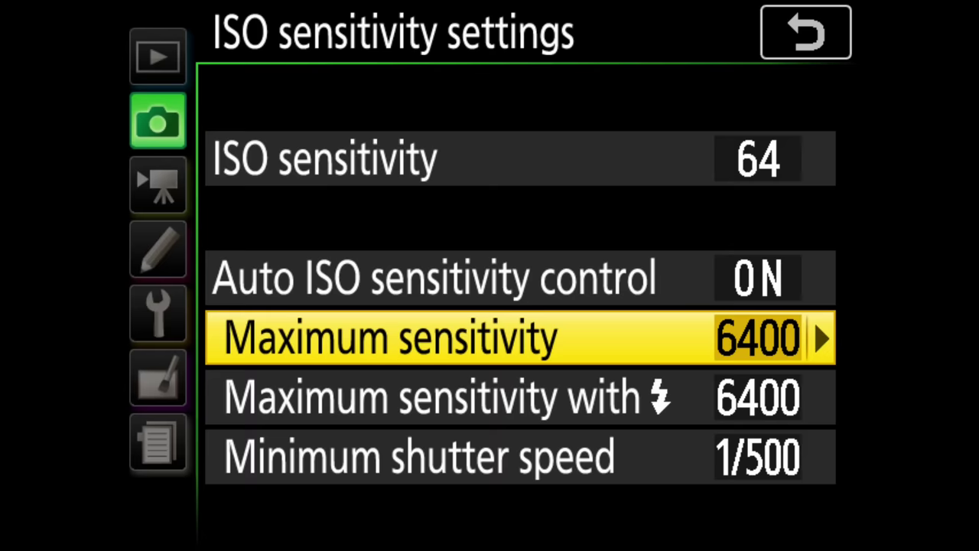
key("Down")
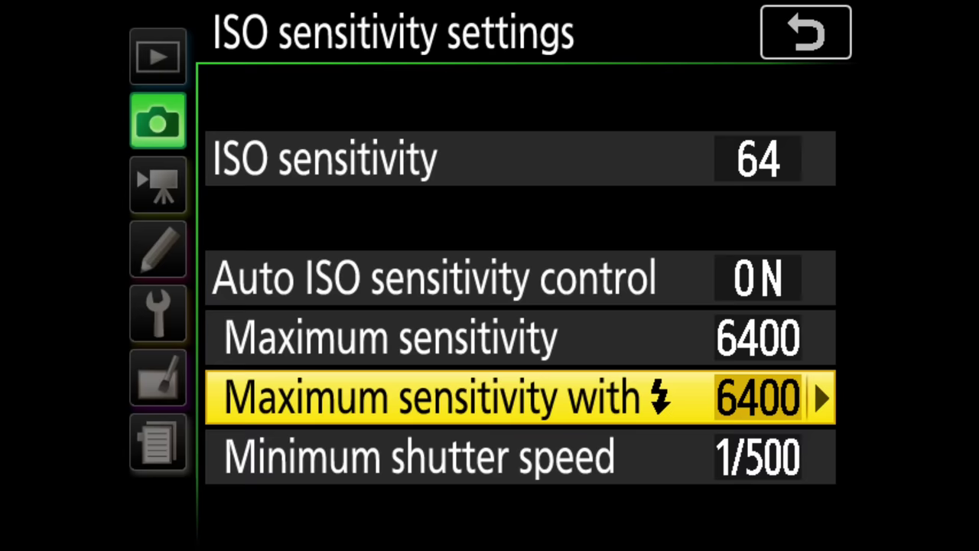
key("Right")
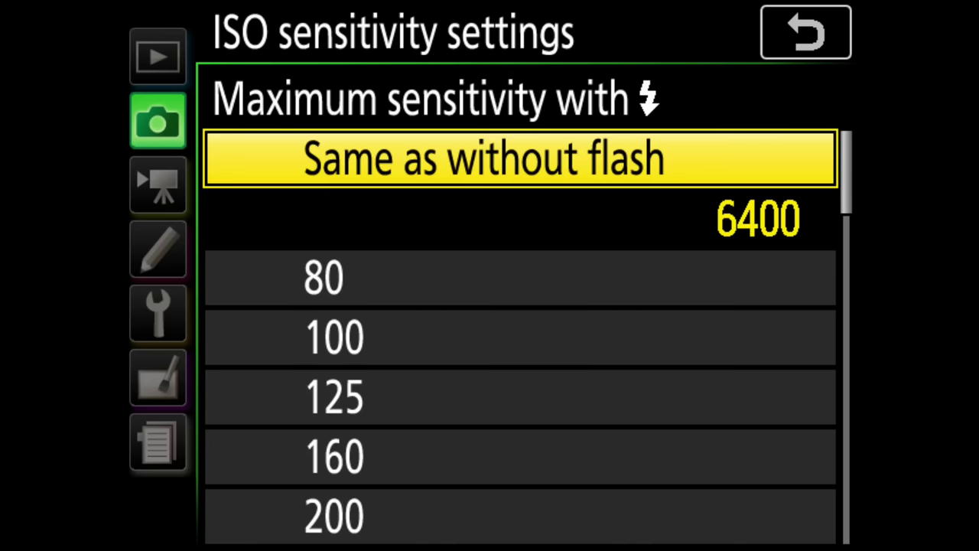
left_click(805, 32)
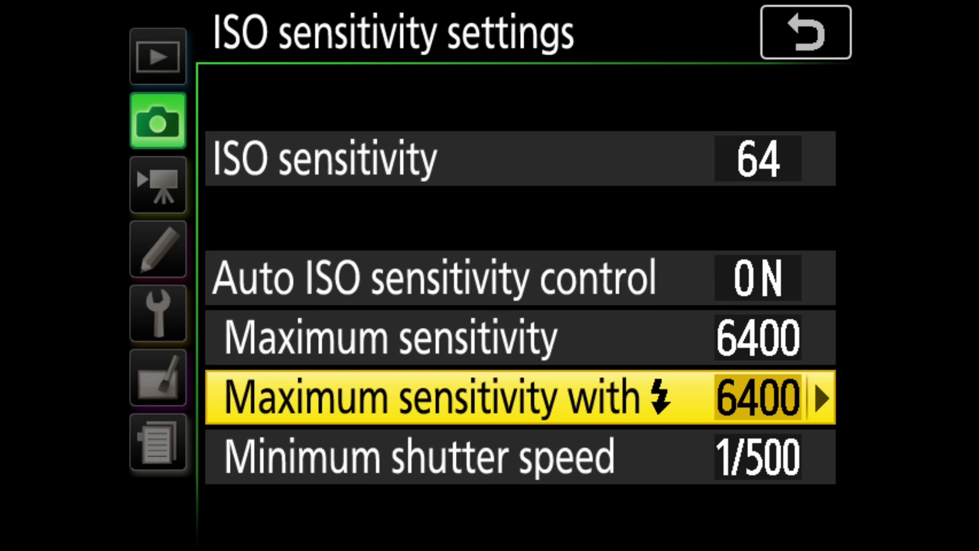
left_click(520, 457)
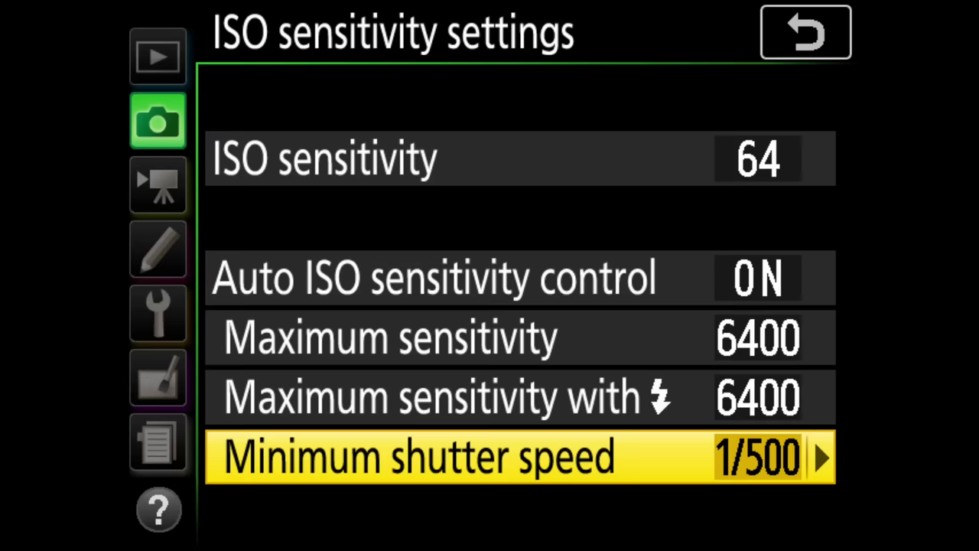
key("Up")
key("Up")
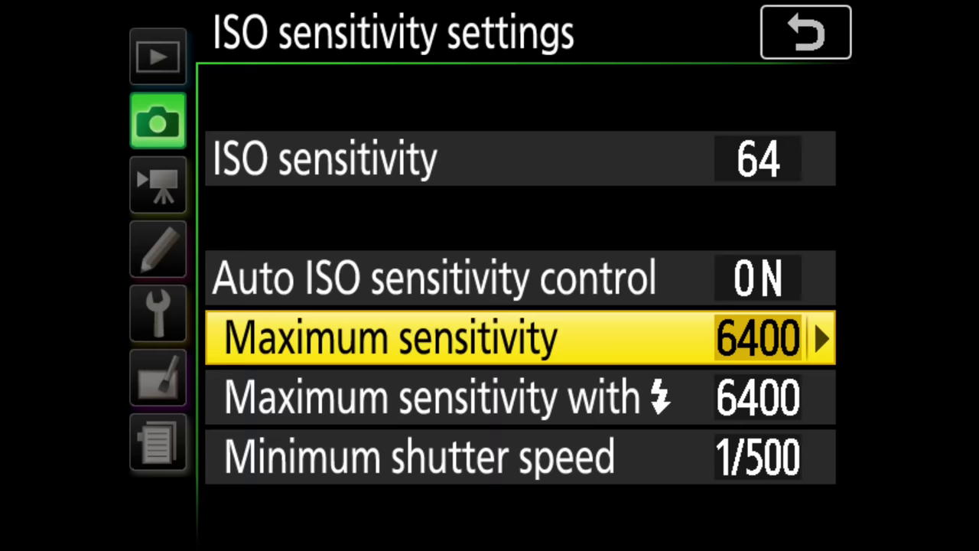
key("Down")
key("Down")
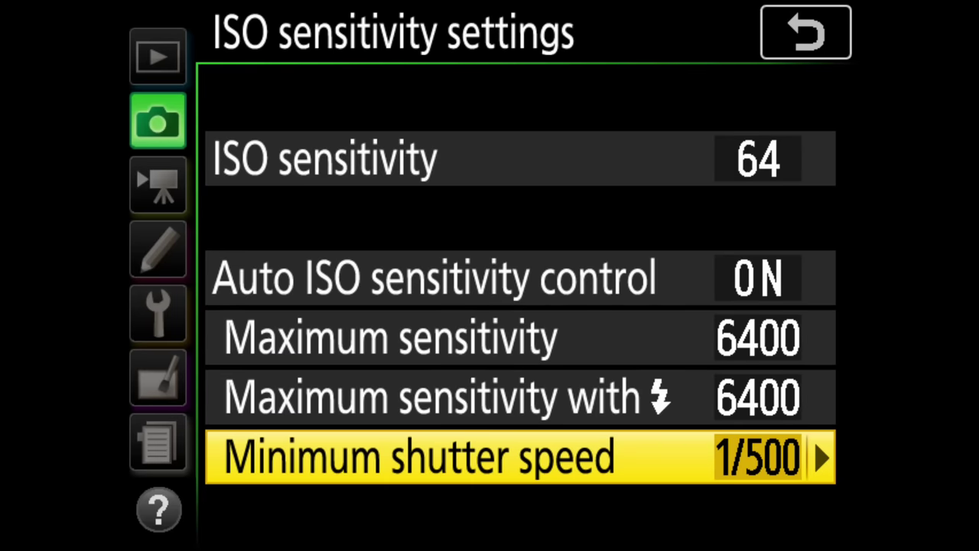